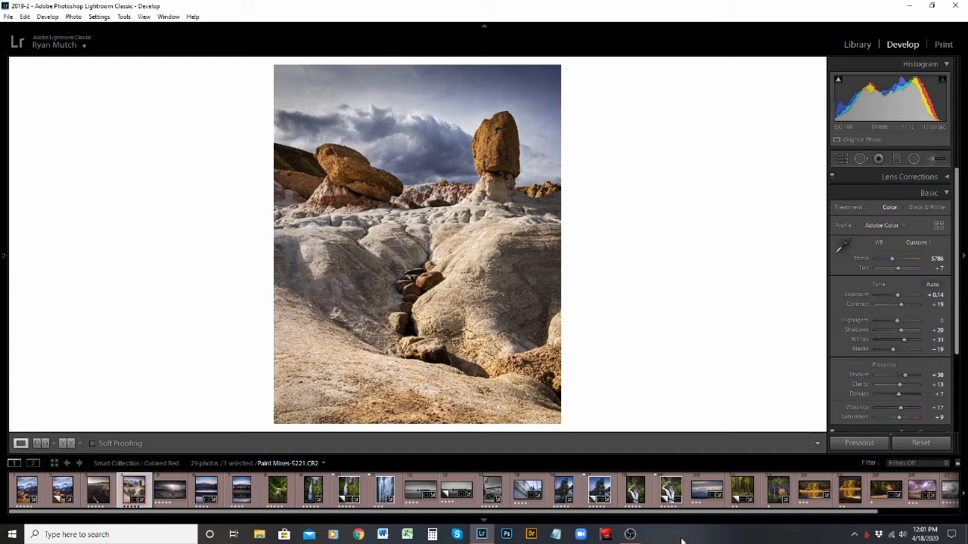
# Open the Paint Mines-5221.CR2 photo from the filmstrip for editing in Adobe Photoshop 2020.
pyautogui.moveTo(957, 235); pyautogui.dragTo(964, 263)
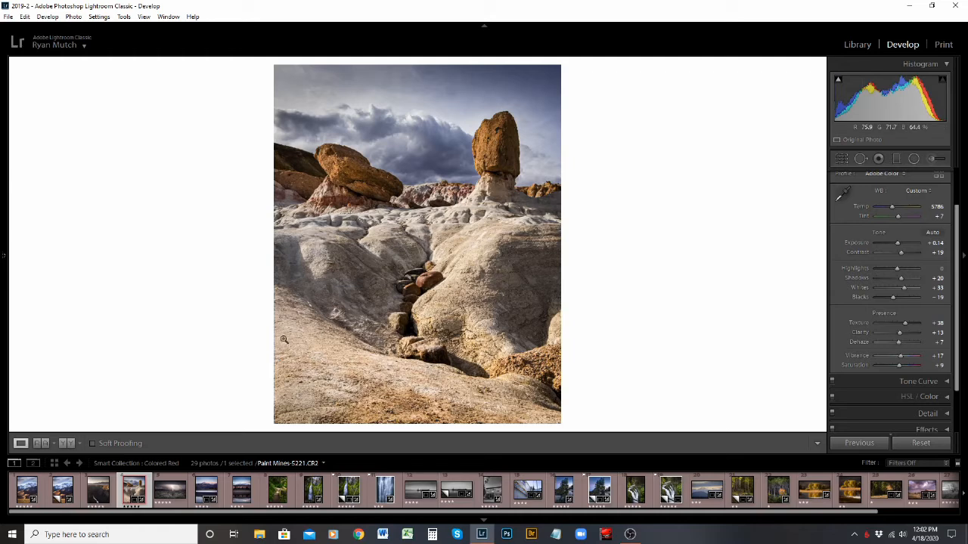
pyautogui.rightClick(132, 492)
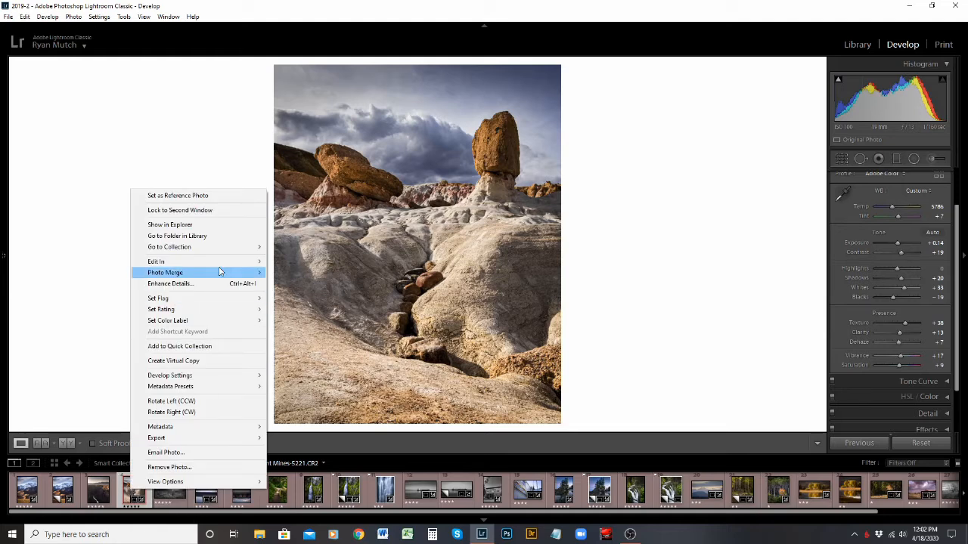
pyautogui.moveTo(216, 264)
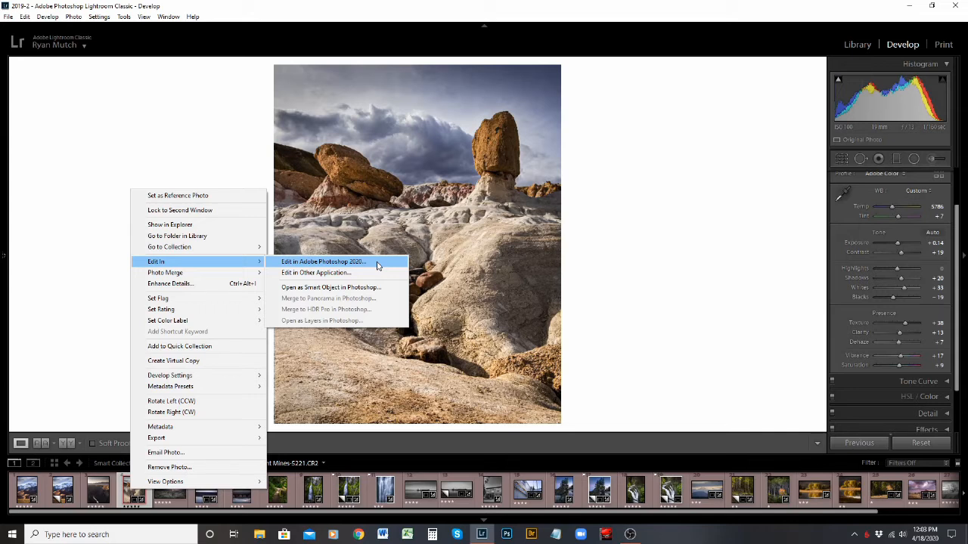
pyautogui.click(377, 265)
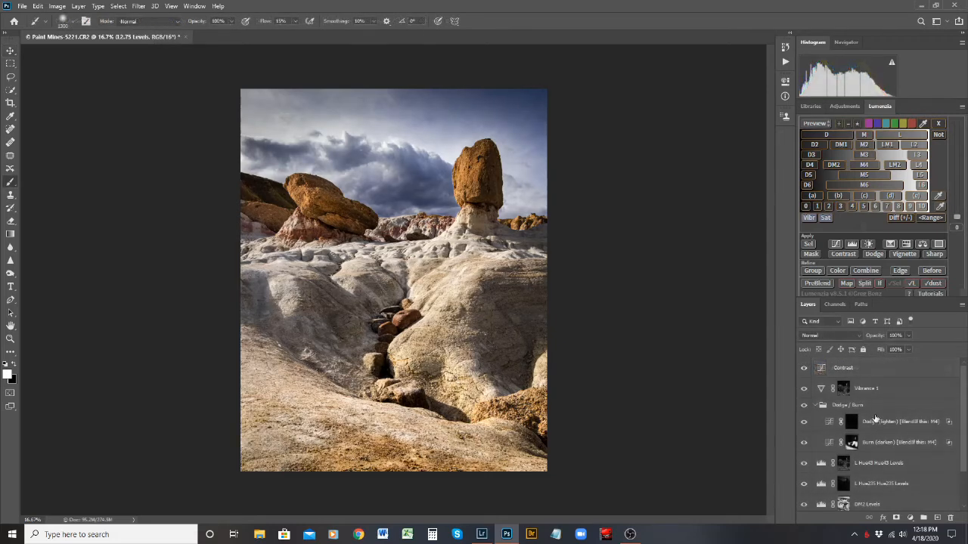
# Examine the layer stack from the Background up through the Levels, Dodge / Burn and Vibrance layers to Contrast.
pyautogui.scroll(-3, 875, 418)
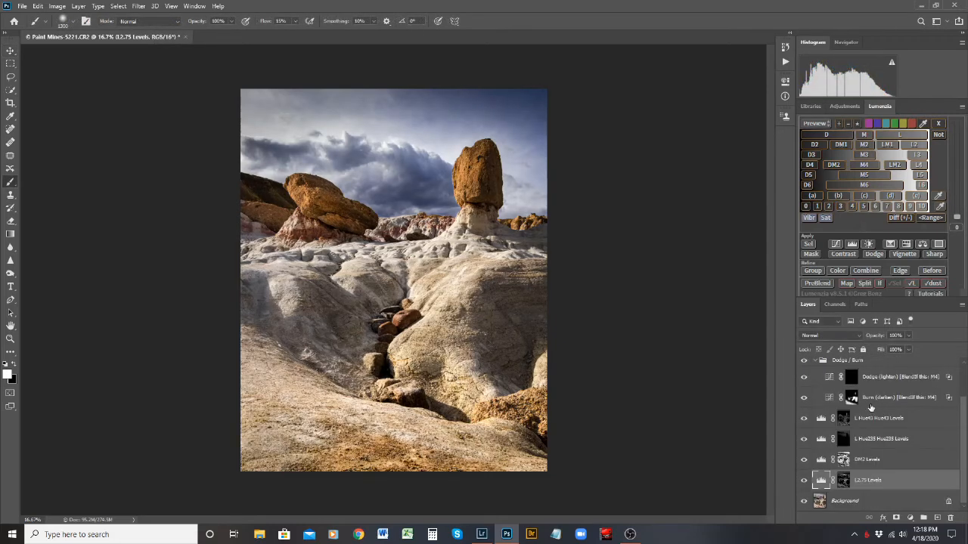
pyautogui.scroll(3, 854, 423)
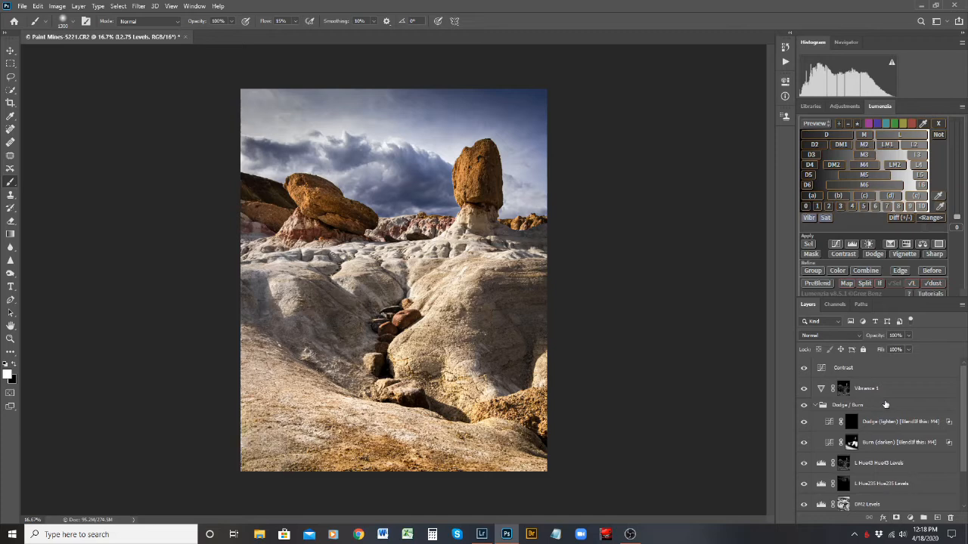
pyautogui.scroll(-2, 886, 402)
pyautogui.scroll(1, 885, 402)
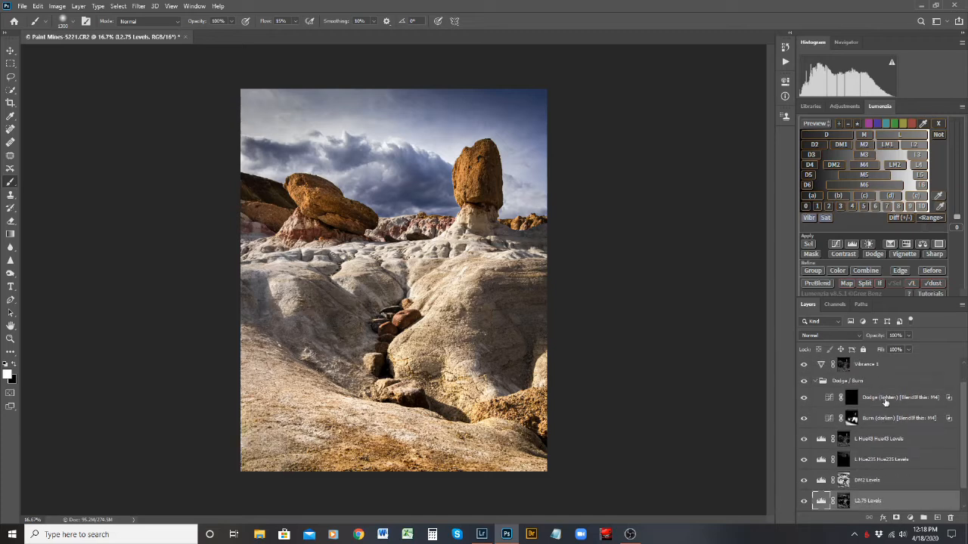
pyautogui.scroll(1, 886, 402)
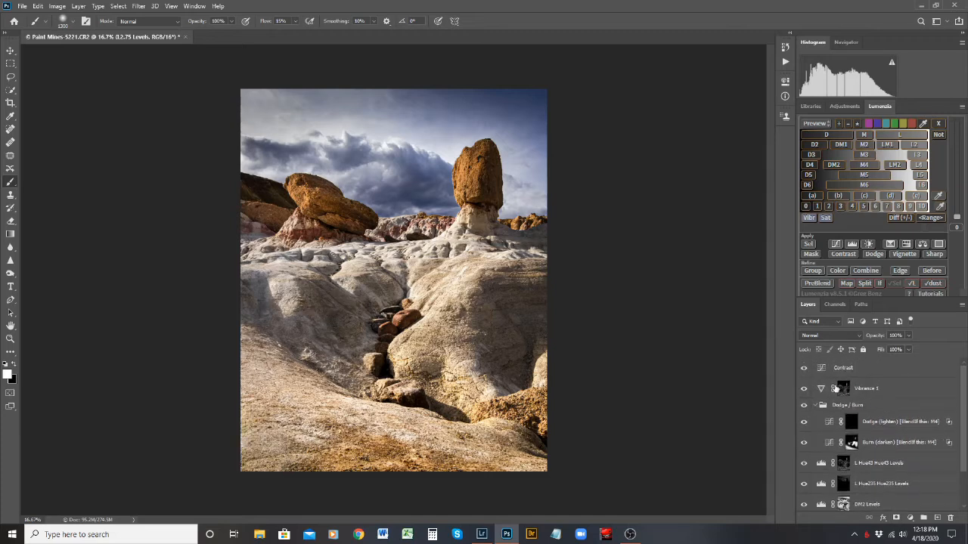
pyautogui.scroll(-2, 830, 376)
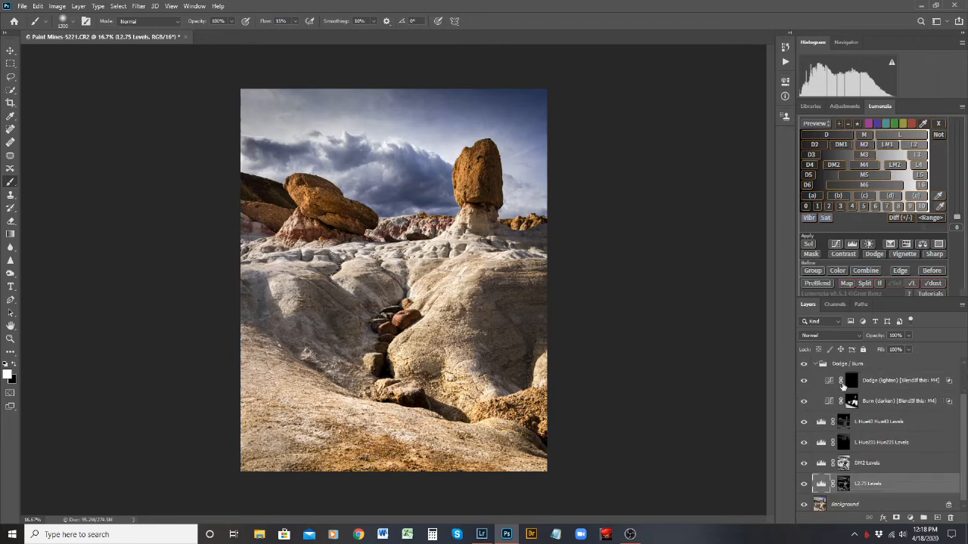
pyautogui.scroll(1, 870, 436)
pyautogui.scroll(1, 869, 436)
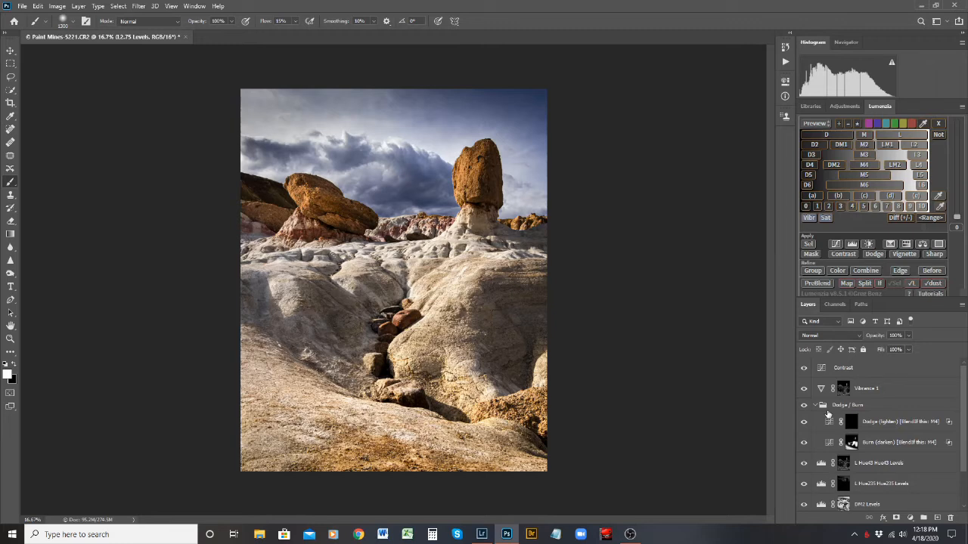
pyautogui.scroll(-1, 841, 403)
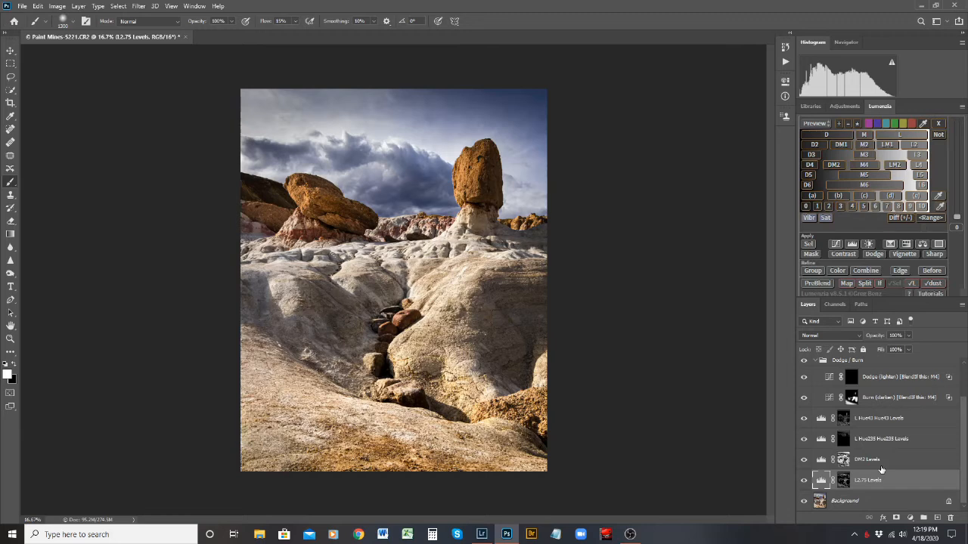
pyautogui.scroll(2, 881, 470)
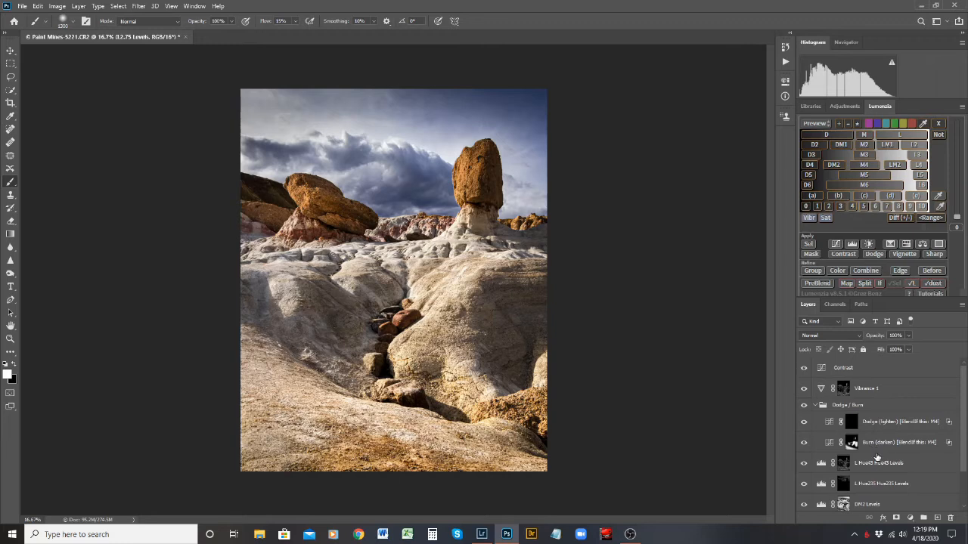
pyautogui.scroll(-1, 863, 423)
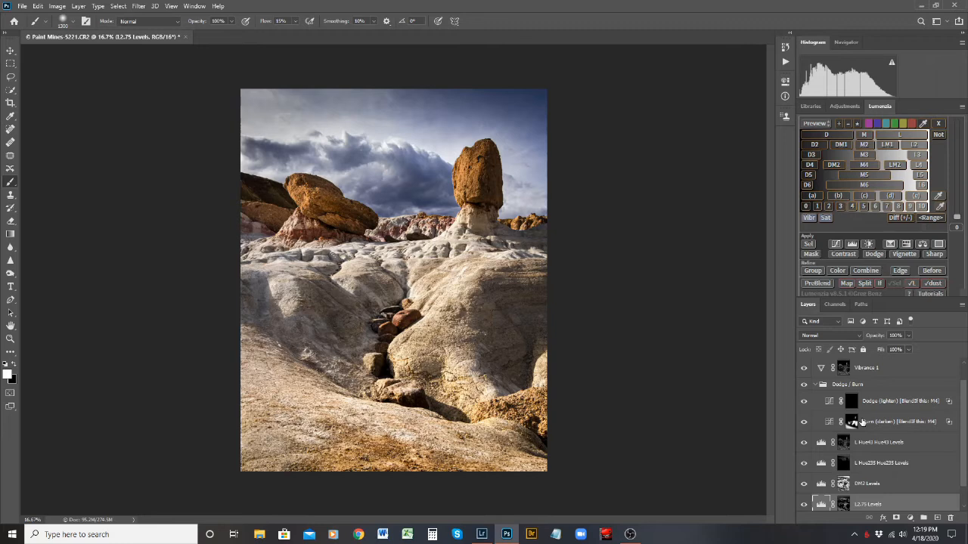
pyautogui.scroll(1, 862, 422)
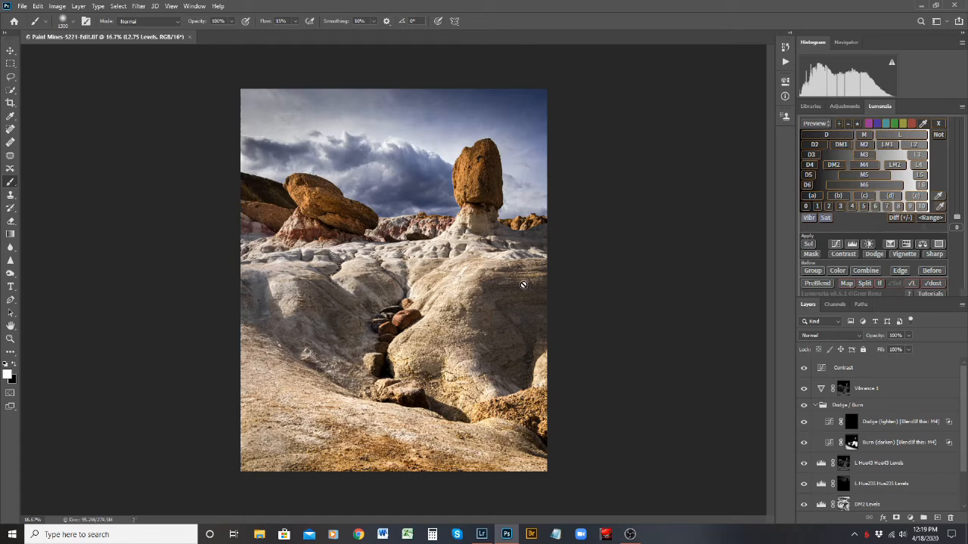
# Switch to Lightroom Classic and compare Paint Mines-5221-Edit.tif with the original raw photo.
pyautogui.click(481, 534)
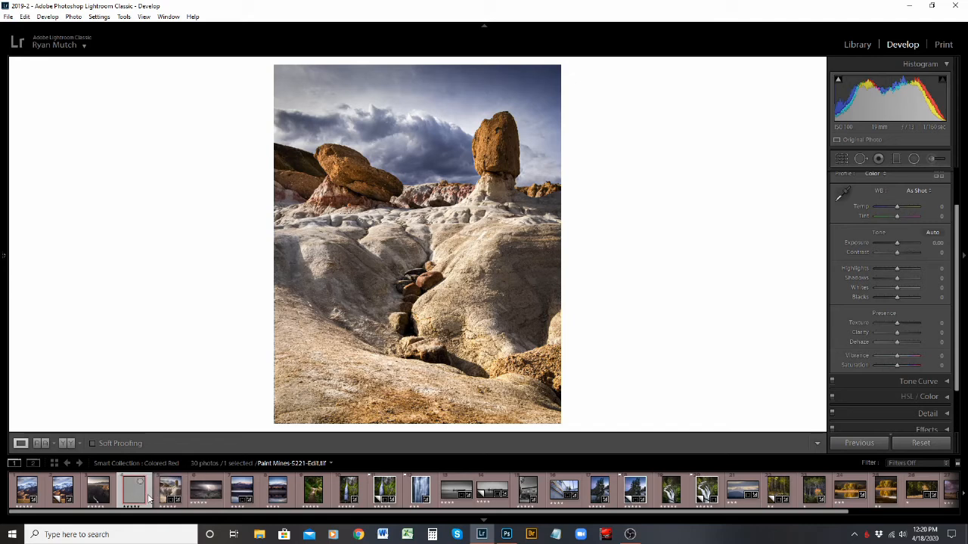
pyautogui.click(176, 489)
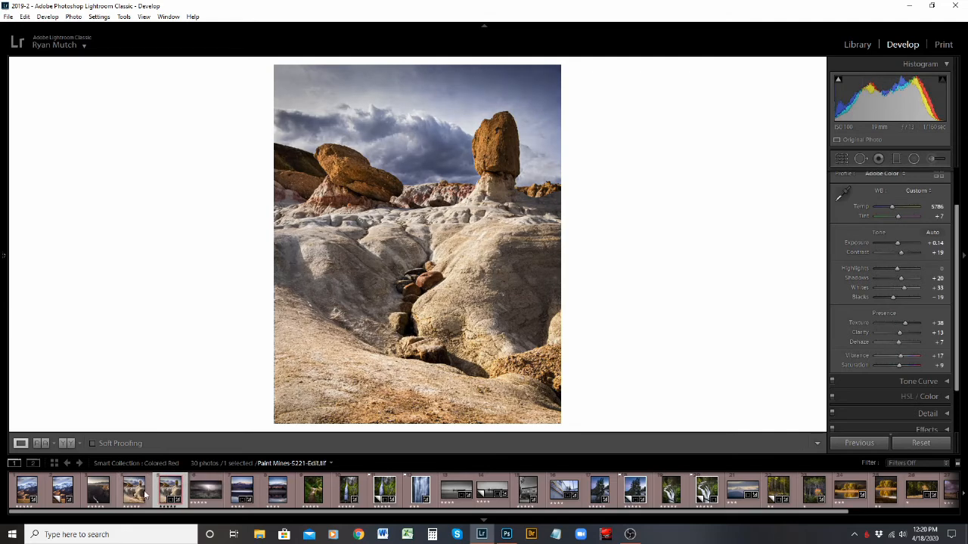
pyautogui.click(141, 494)
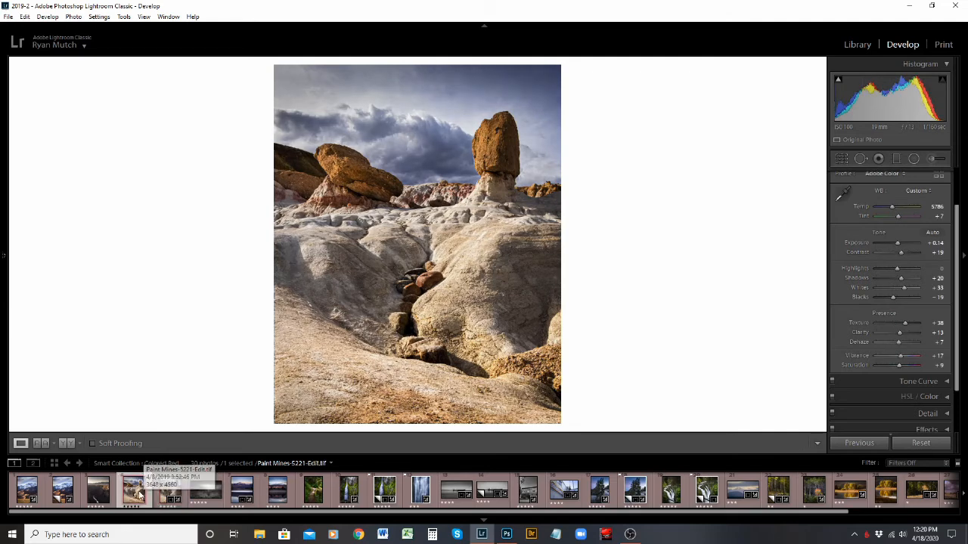
pyautogui.click(164, 492)
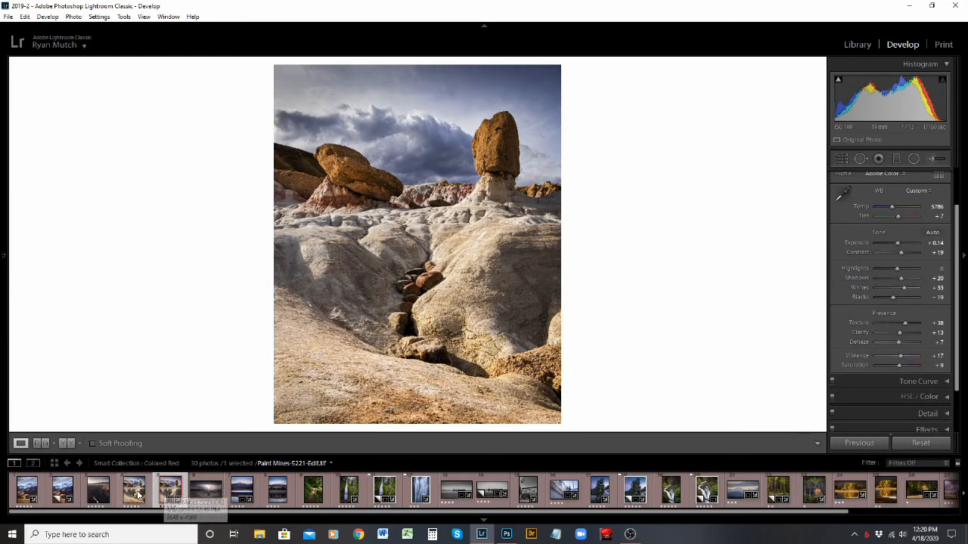
pyautogui.click(136, 494)
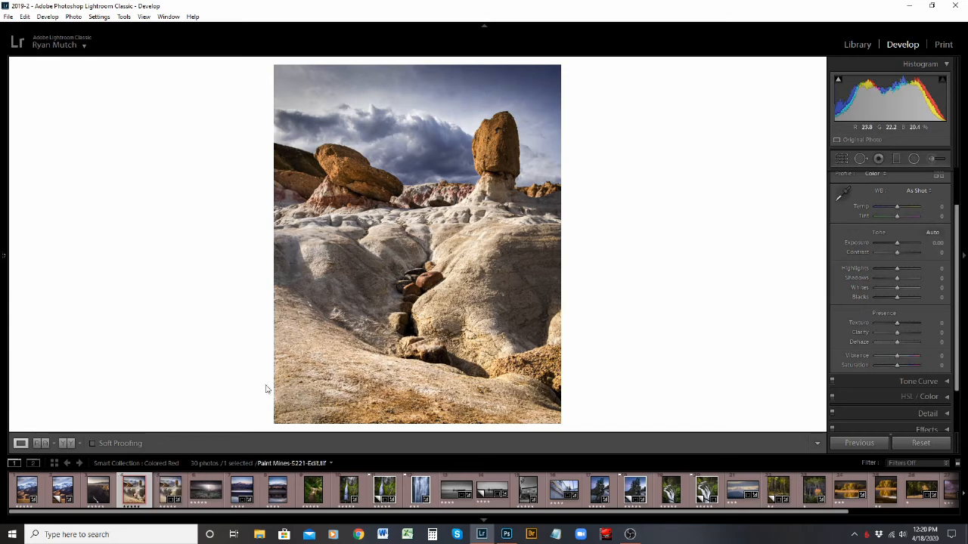
pyautogui.click(164, 492)
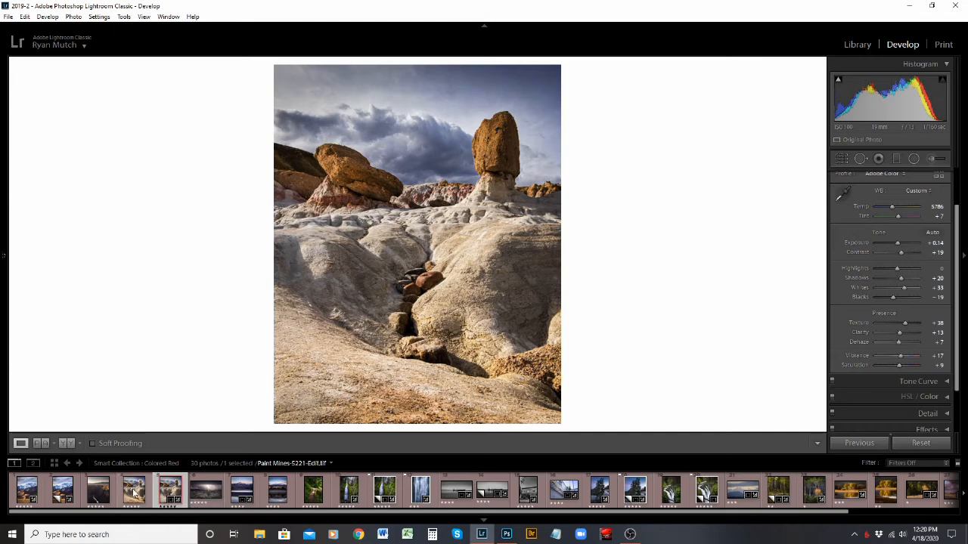
pyautogui.click(134, 492)
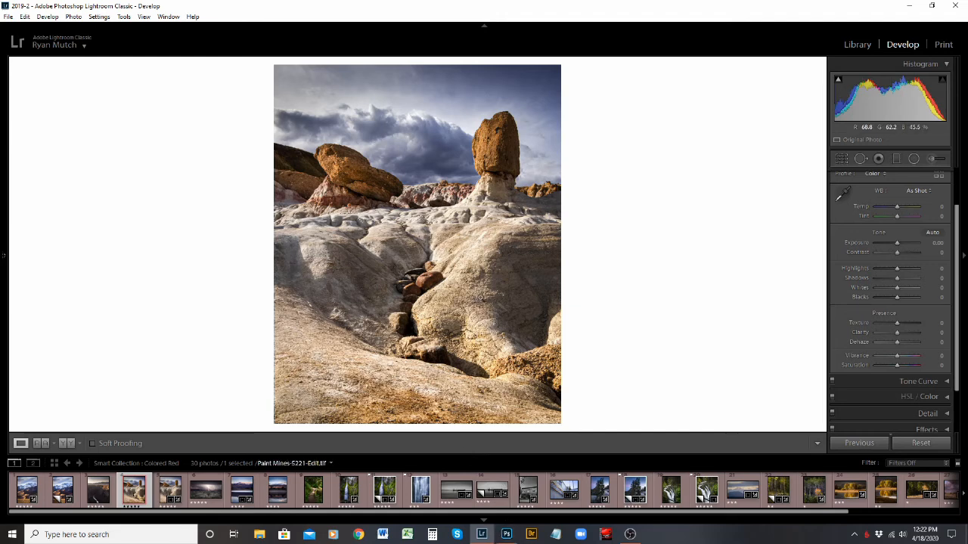
# Switch to Photoshop and add a Levels adjustment layer above Contrast, with input black 5 and midtones 0.93.
pyautogui.click(506, 536)
pyautogui.click(912, 517)
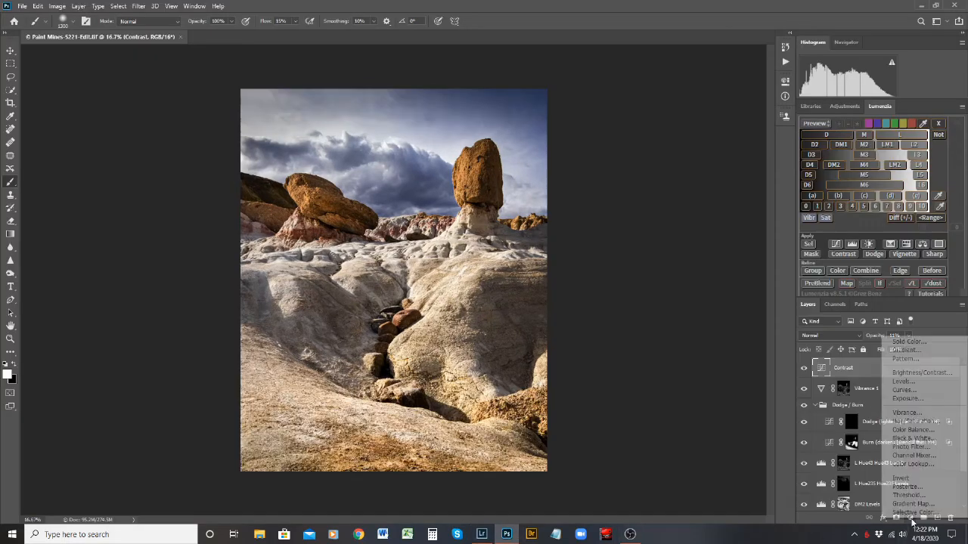
pyautogui.click(934, 382)
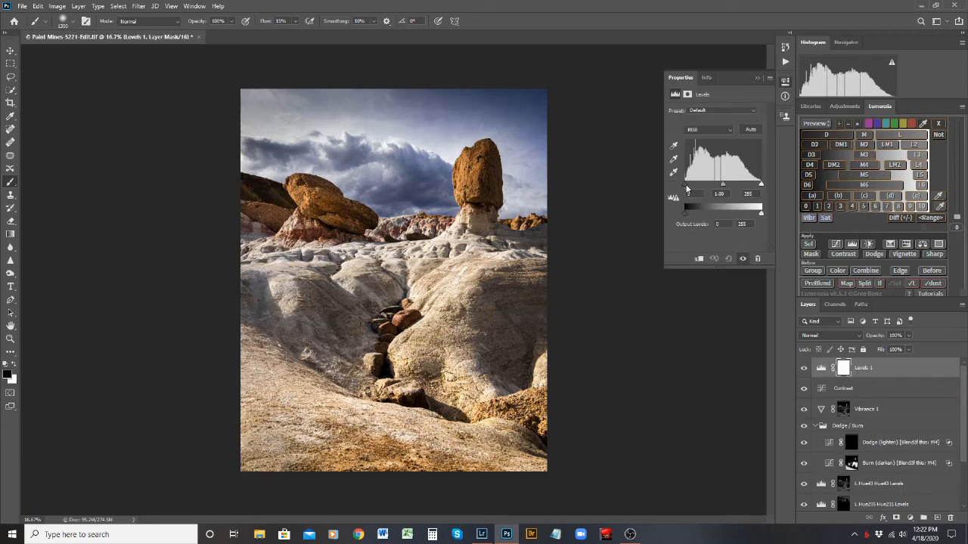
pyautogui.moveTo(686, 186); pyautogui.dragTo(688, 186)
pyautogui.moveTo(724, 181); pyautogui.dragTo(725, 180)
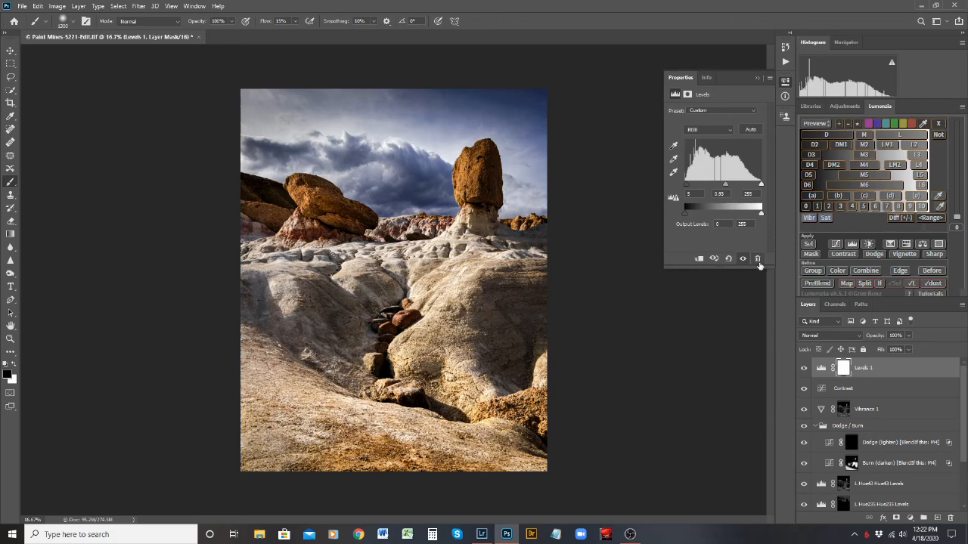
pyautogui.click(757, 78)
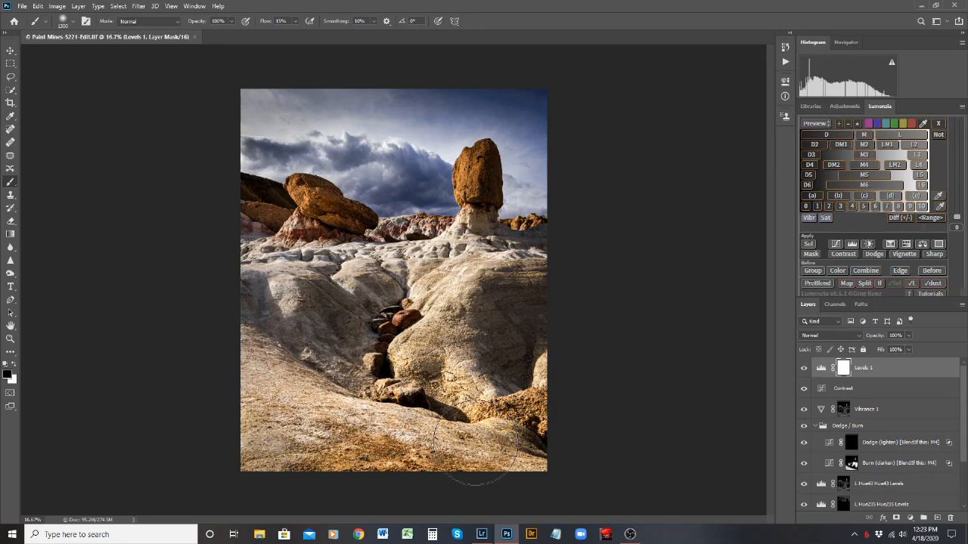
# Switch back to Lightroom Classic and check the updated Paint Mines-5221-Edit.tif in the filmstrip.
pyautogui.click(481, 535)
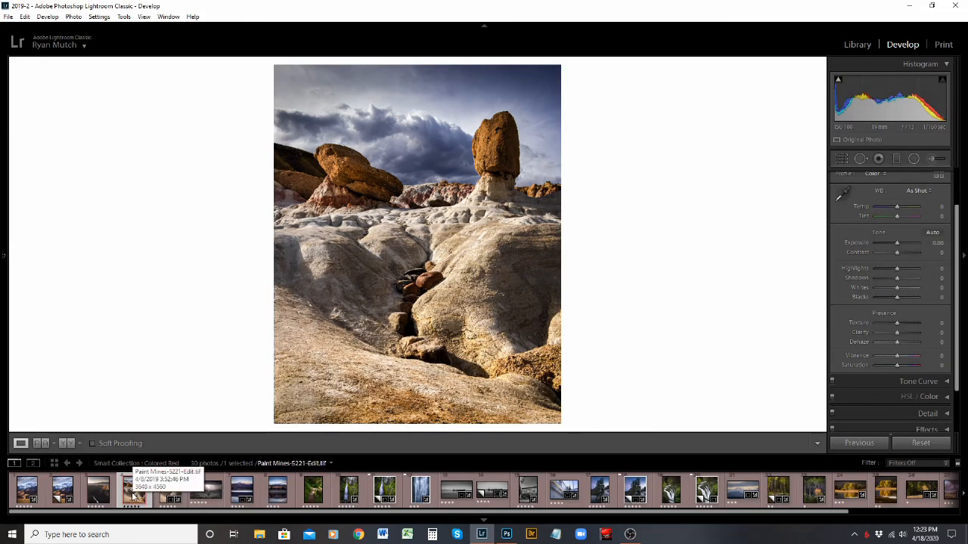
pyautogui.moveTo(134, 497); pyautogui.dragTo(131, 502)
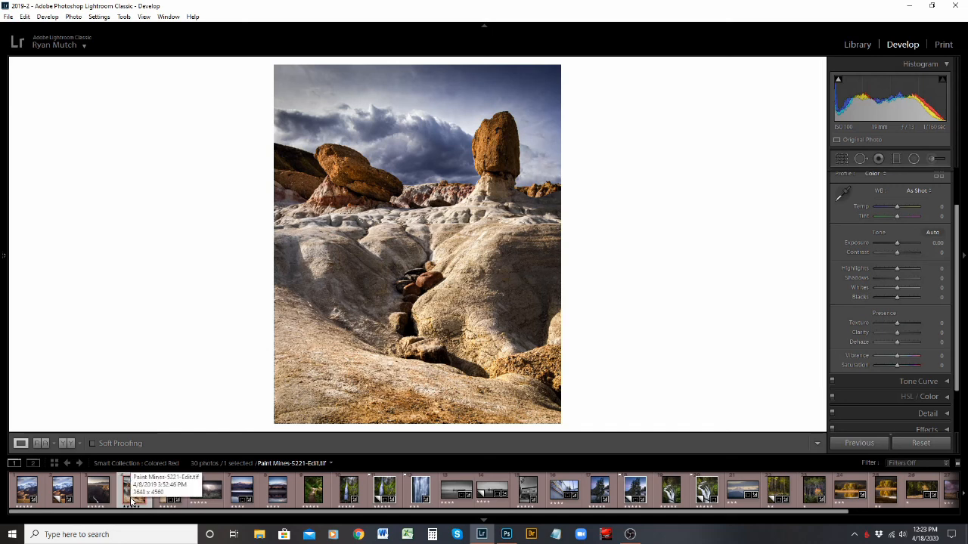